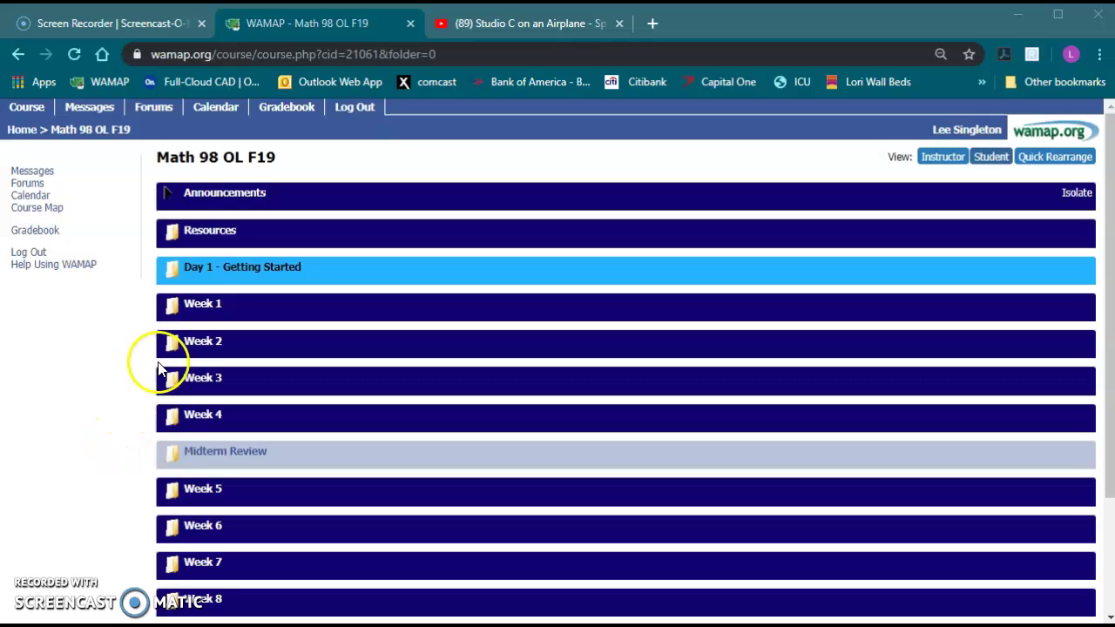
# Step: Browse the Week 1 folder (collapsing 6.2) and the Week 4 folder, then show the course Forums list
pyautogui.click(200, 305)
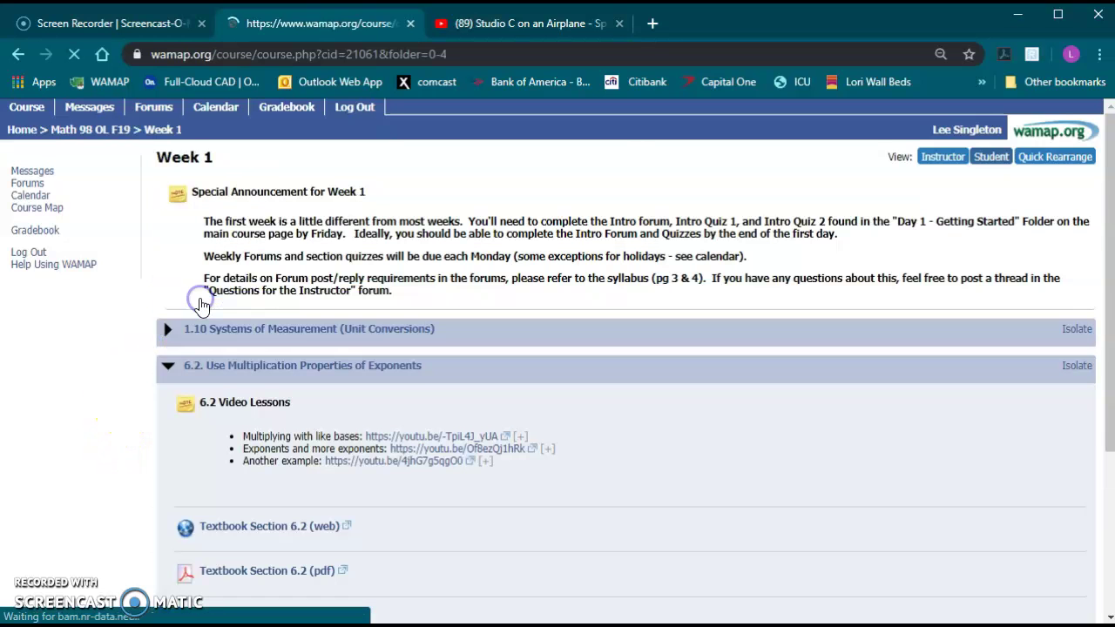
pyautogui.click(169, 371)
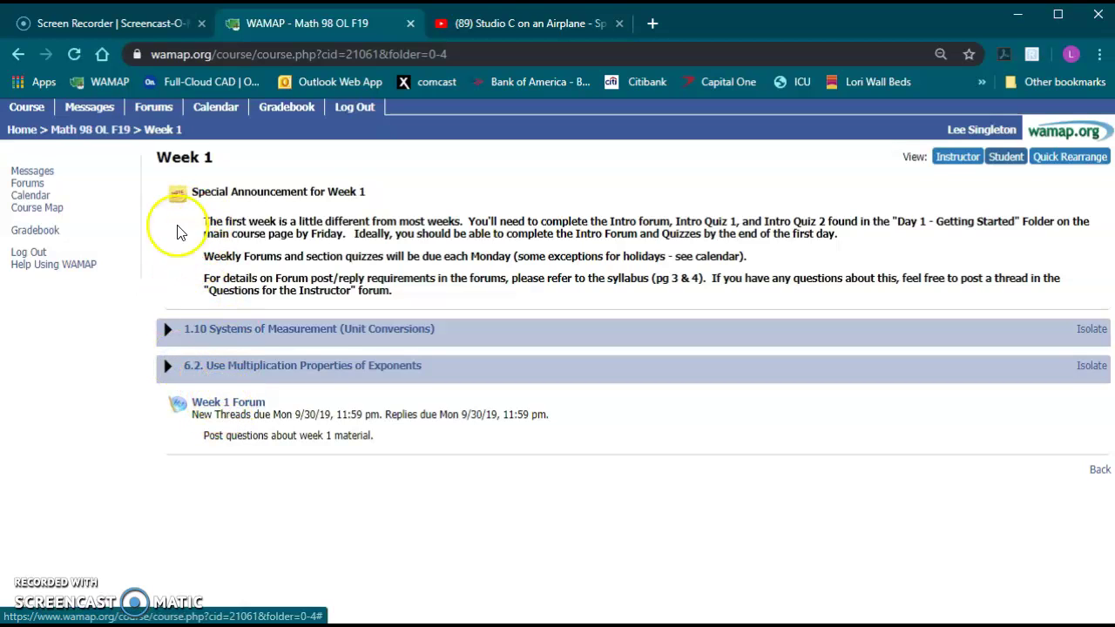
pyautogui.click(105, 129)
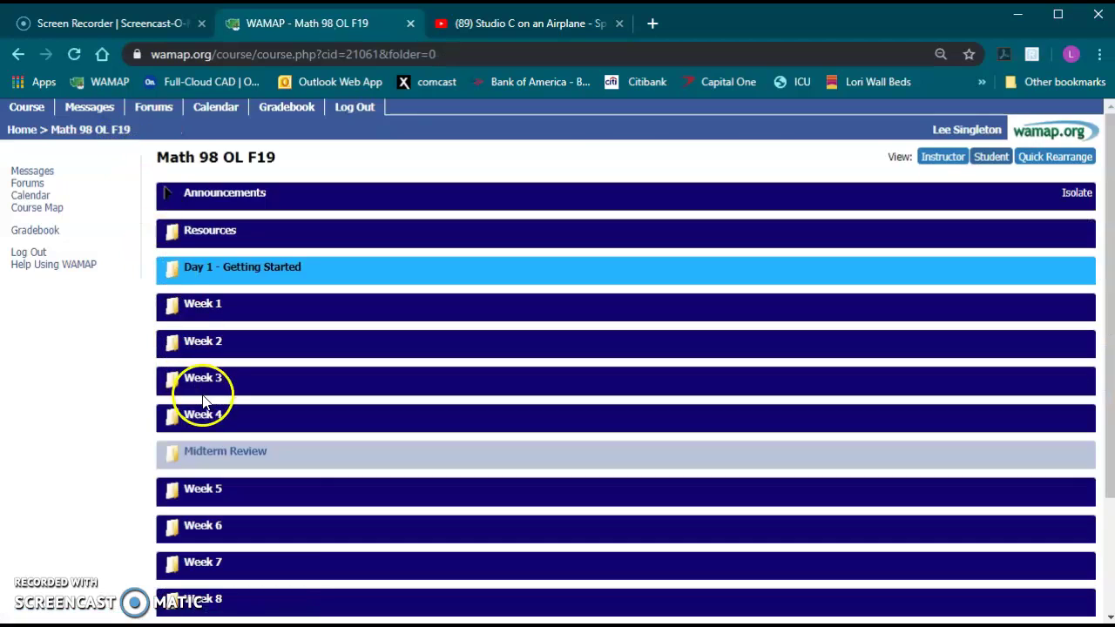
pyautogui.click(199, 415)
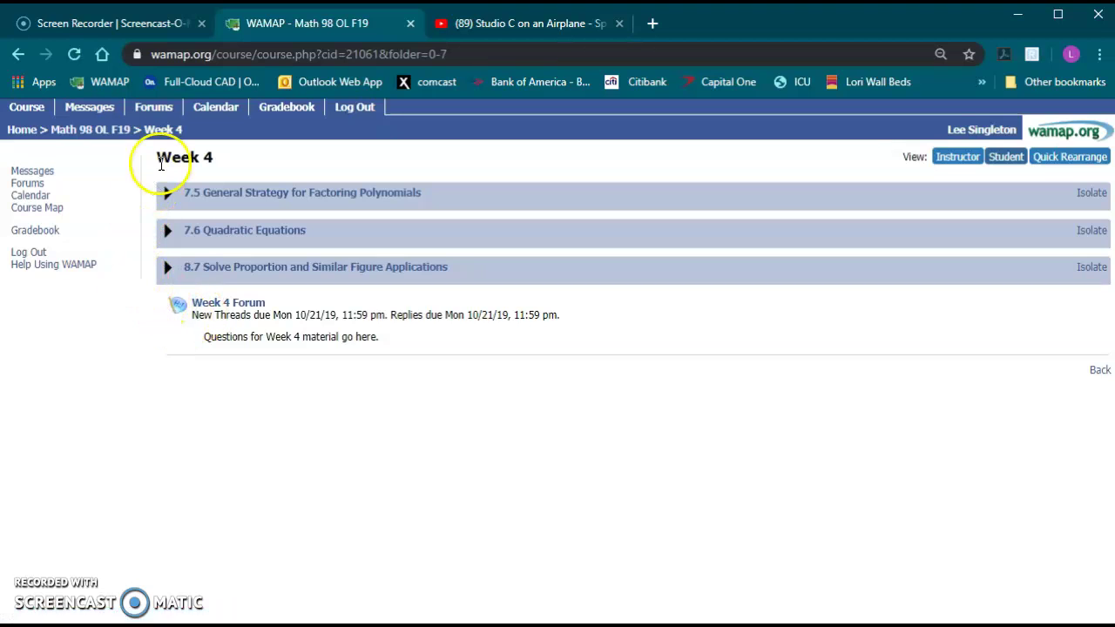
pyautogui.click(156, 118)
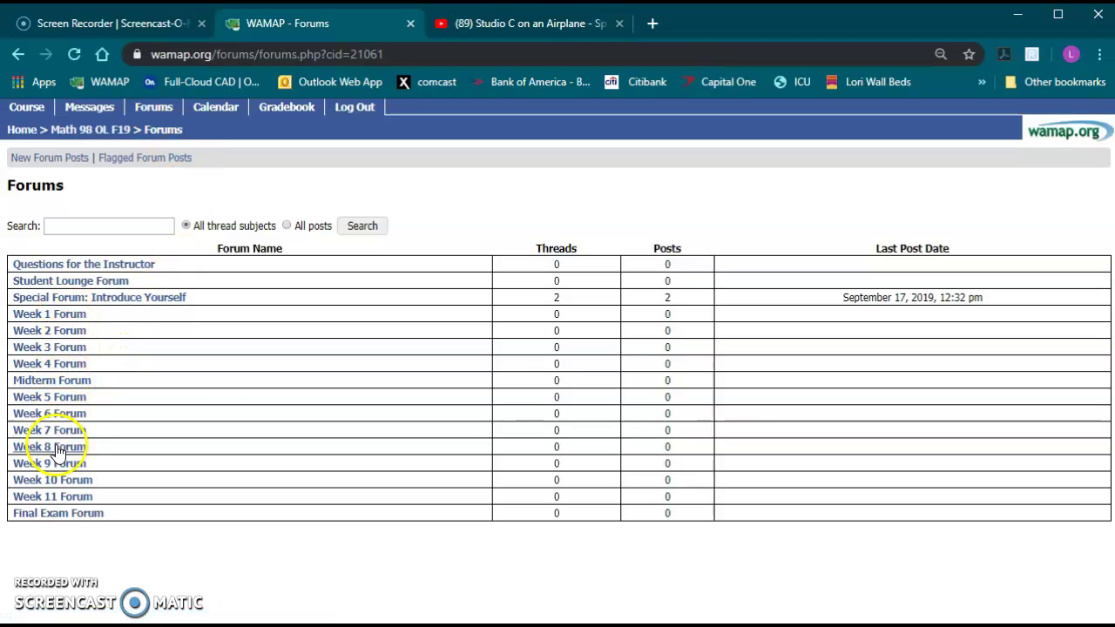
# Step: Open the Week 2 Forum and begin an Add New Thread form
pyautogui.click(73, 331)
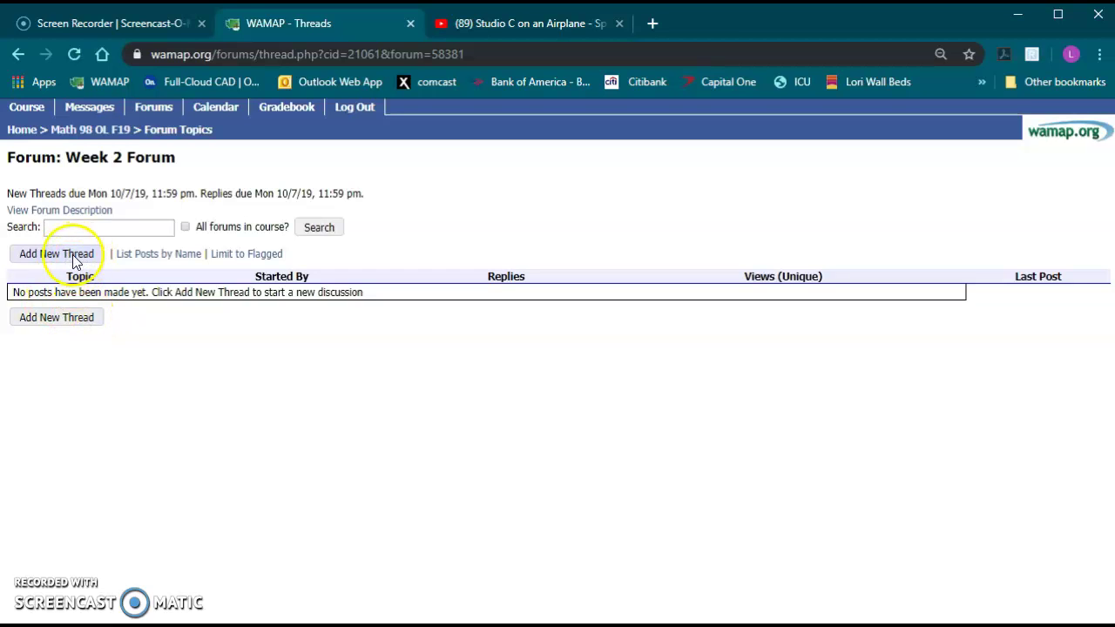
pyautogui.click(77, 320)
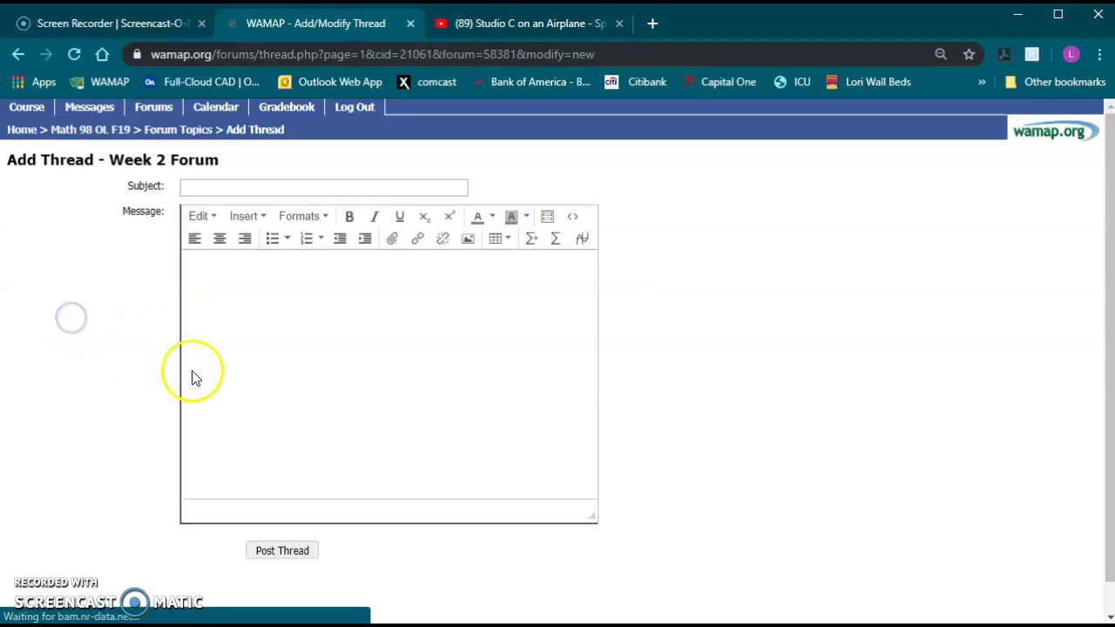
# Step: Enter subject 'hjkjglj' and message text 'jkjlhlkjh' in the new thread form
pyautogui.click(218, 188)
pyautogui.write('hjkj')
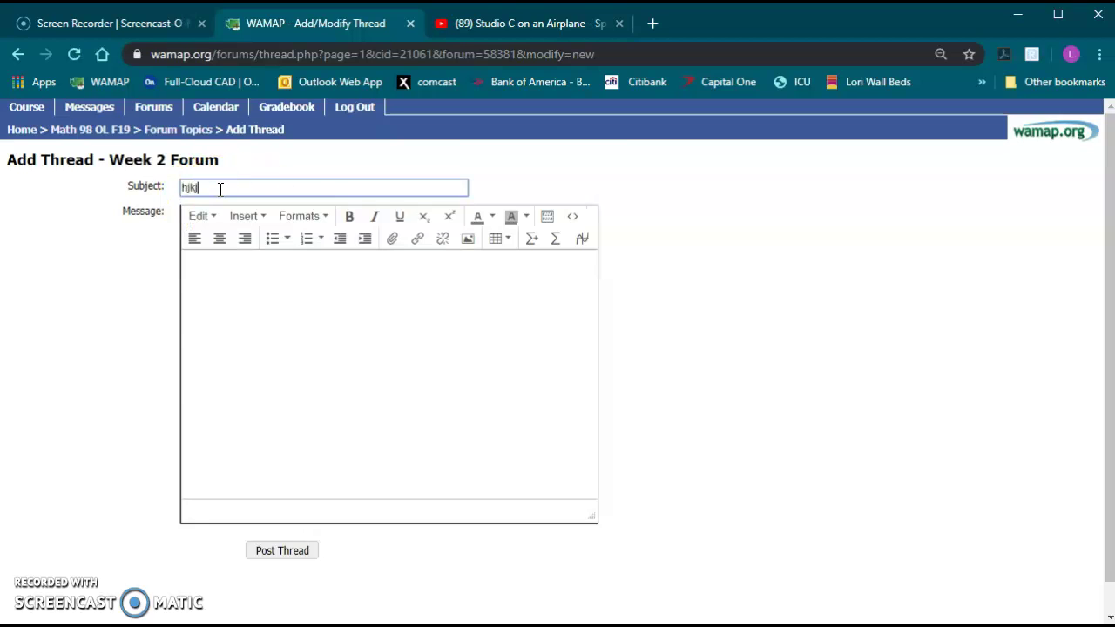
pyautogui.write('glj')
pyautogui.click(235, 287)
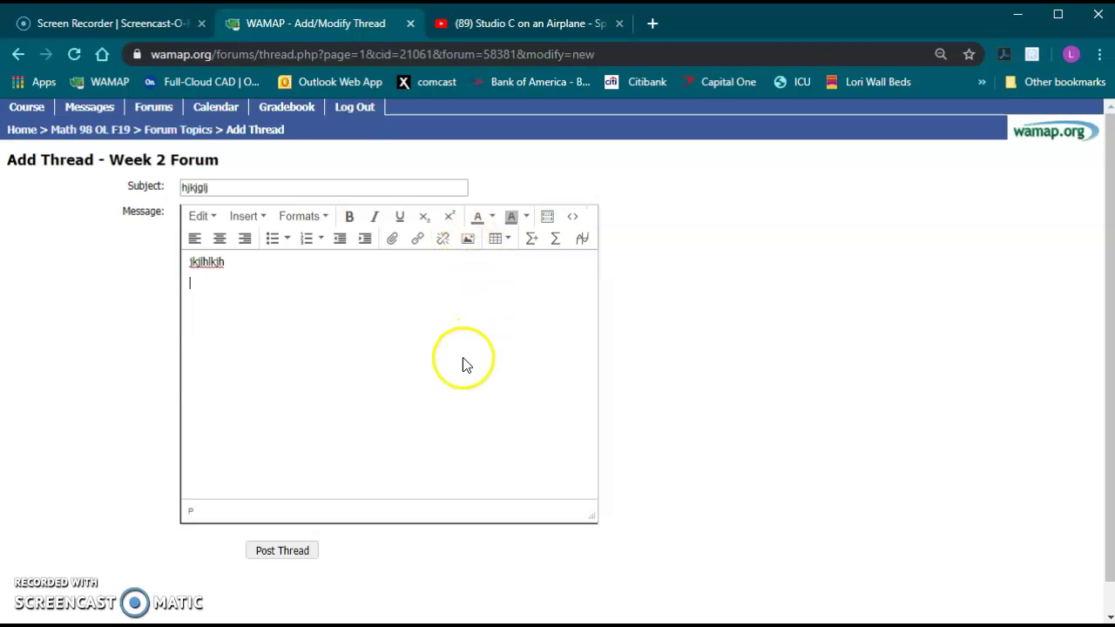
pyautogui.click(535, 252)
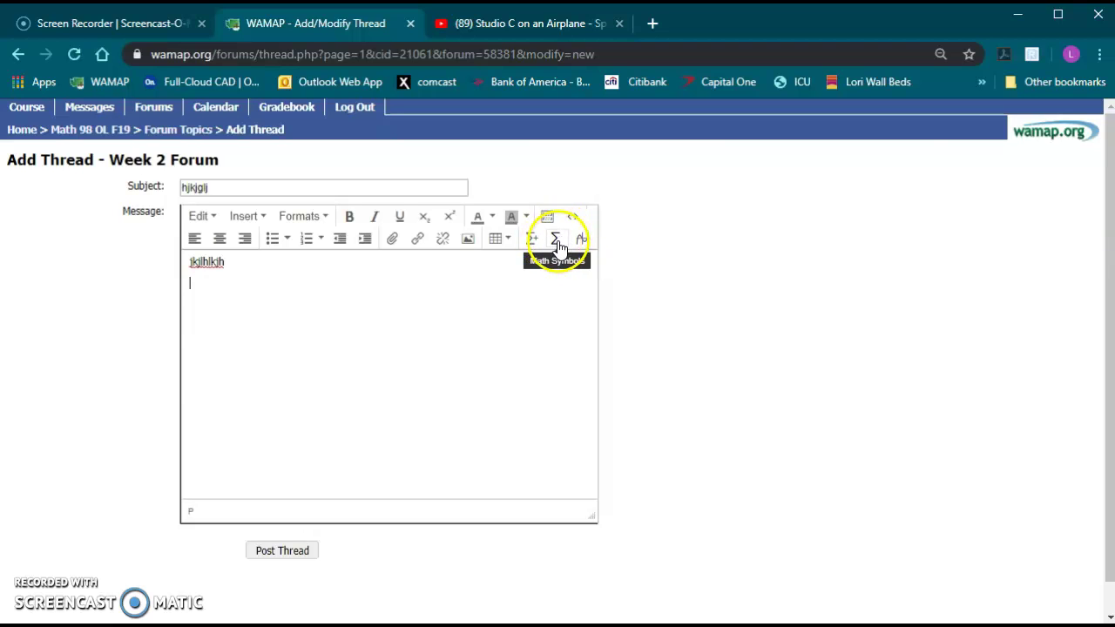
# Step: Insert the (x+1)/(x-1) math template and change its denominator to 4
pyautogui.click(556, 241)
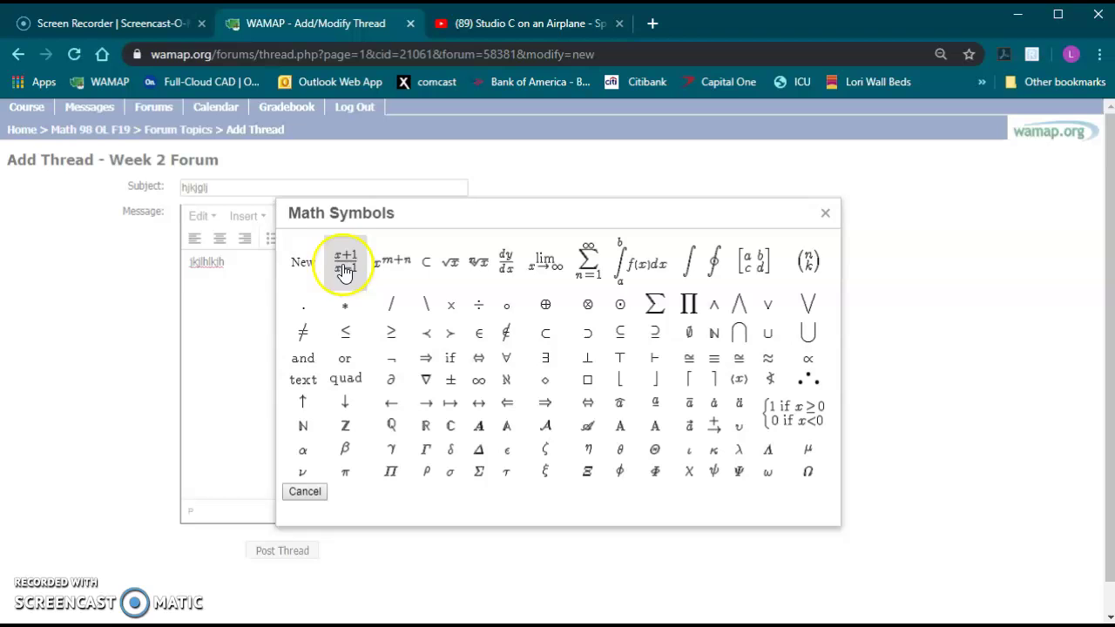
pyautogui.click(394, 281)
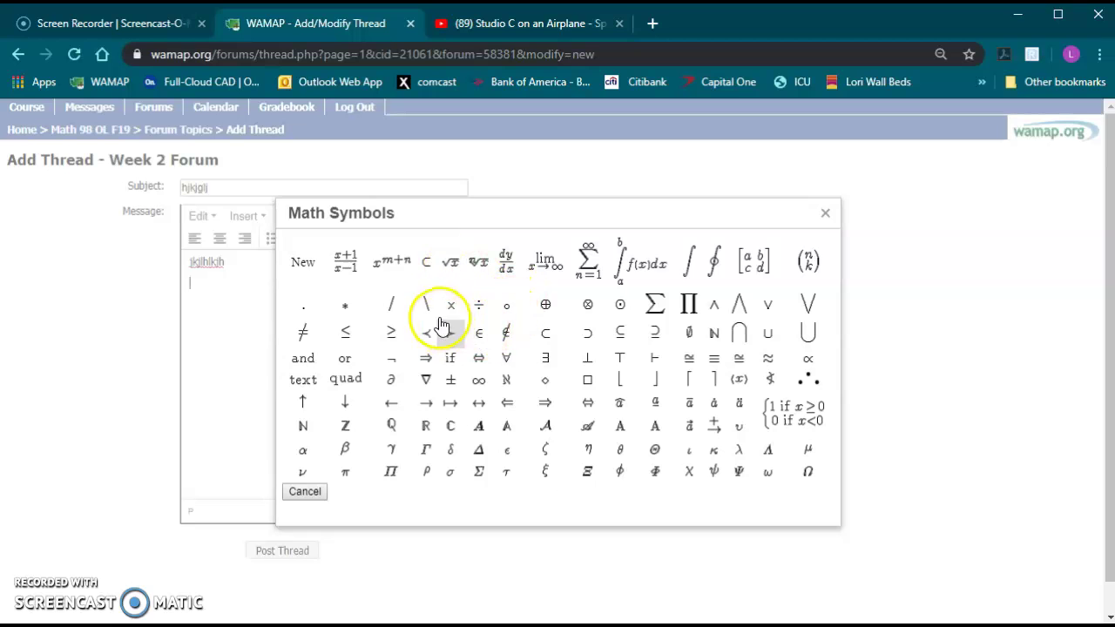
pyautogui.click(345, 273)
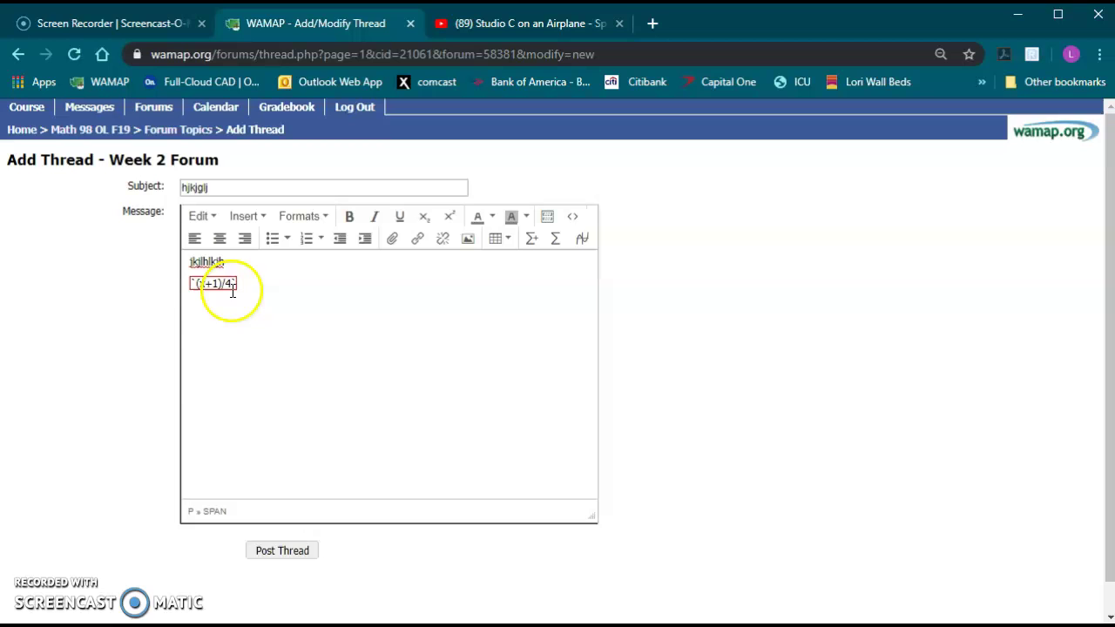
# Step: Render the (x+1)/4 fraction and add a new math line reading x^2+5
pyautogui.click(304, 285)
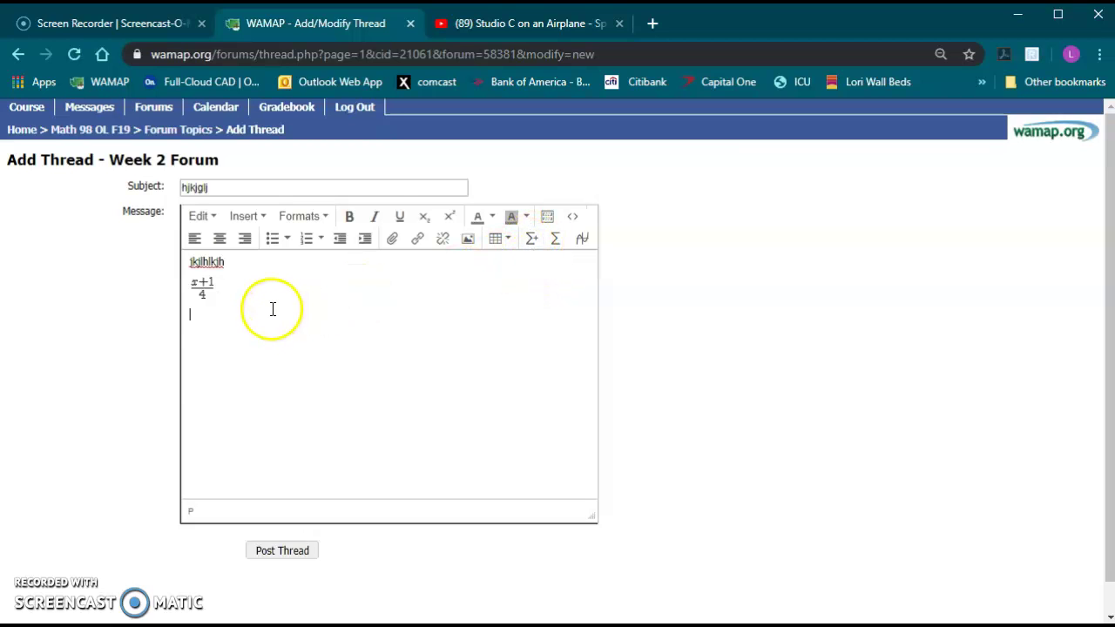
pyautogui.click(533, 242)
# Step: Post the thread, reopen it via Modify to check the math, then return to Math 98 OL F19 home
pyautogui.click(295, 552)
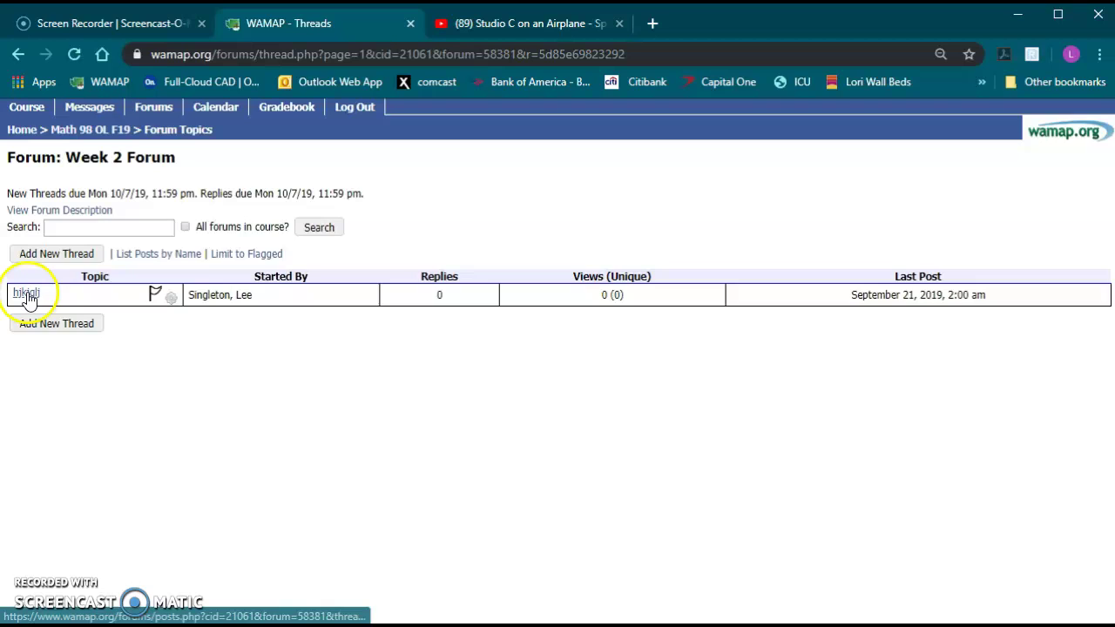
pyautogui.click(27, 295)
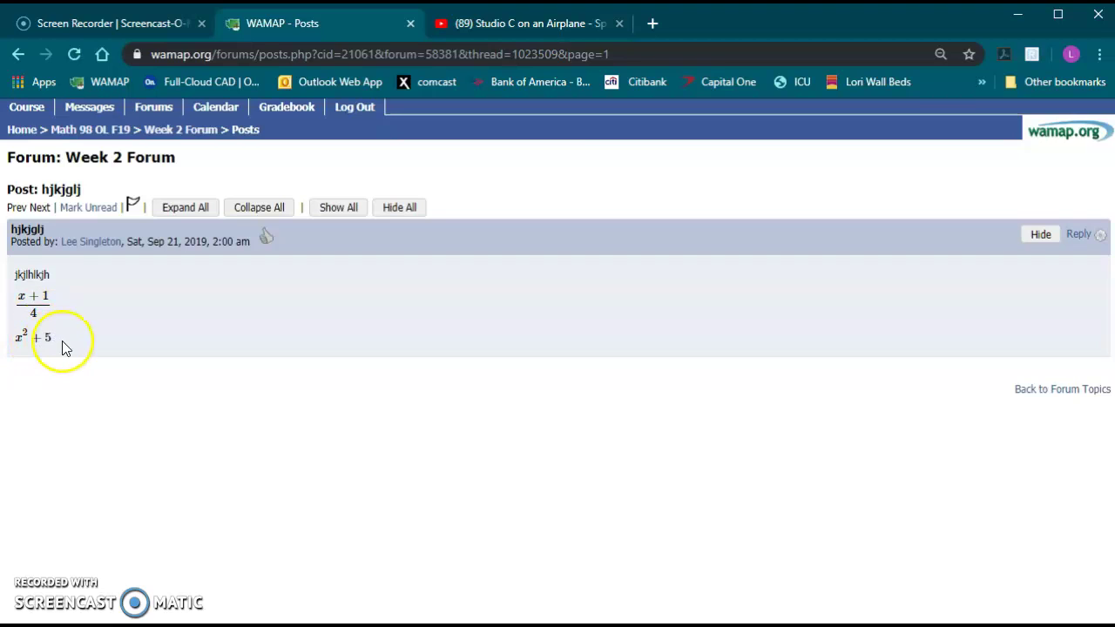
pyautogui.click(1102, 238)
pyautogui.click(1017, 256)
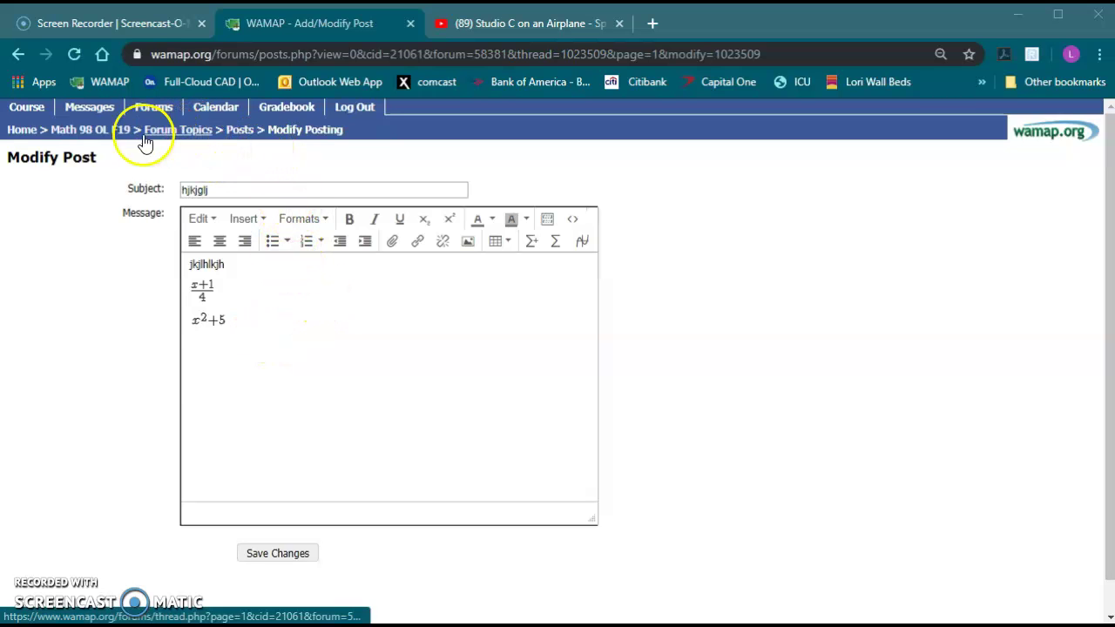
pyautogui.click(113, 131)
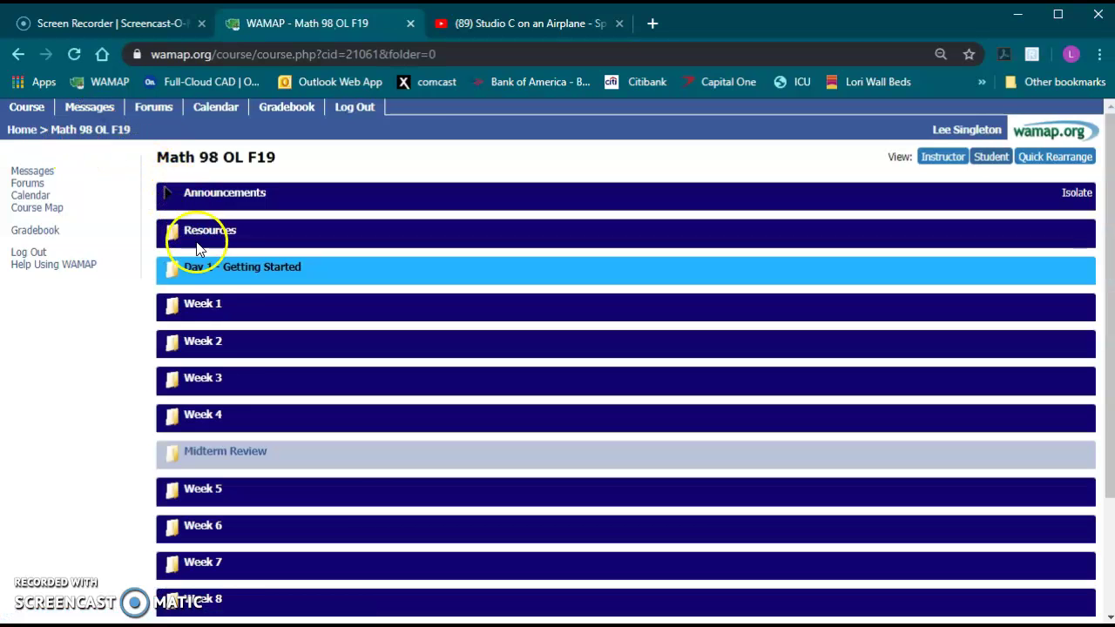
# Step: Expand the Typing 'Fancy Math' in WAMAP guide in Resources and read through its examples
pyautogui.click(213, 234)
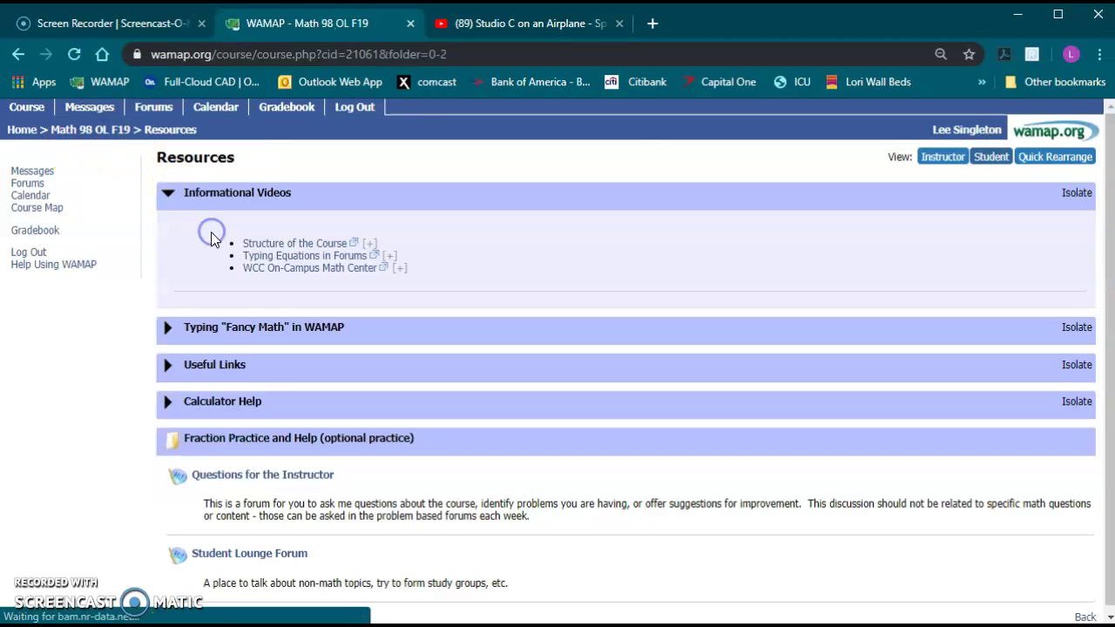
pyautogui.click(223, 334)
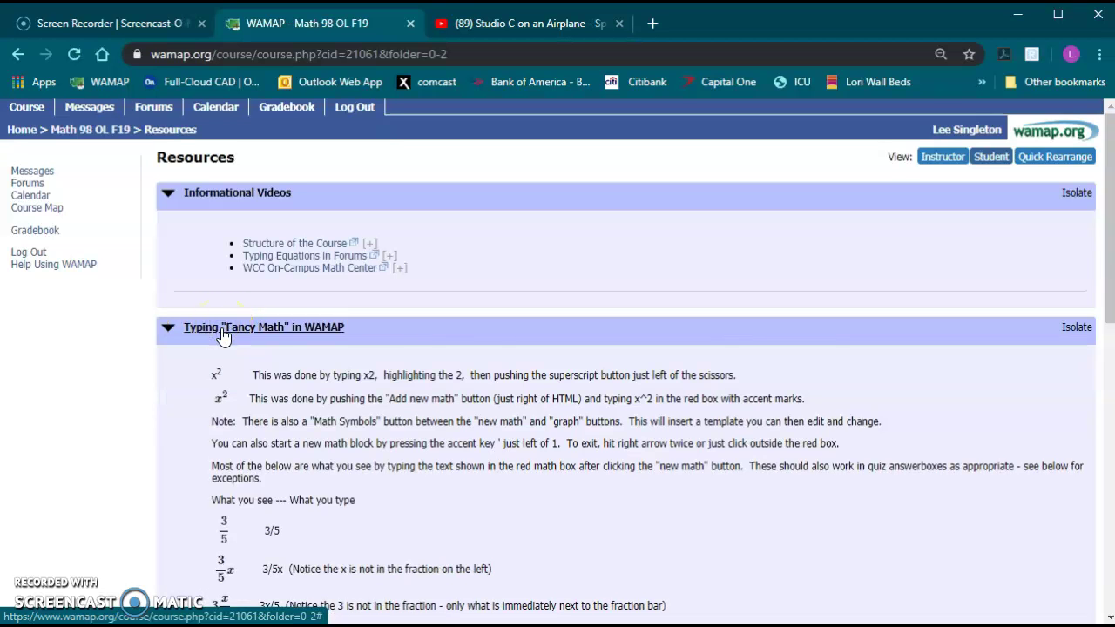
pyautogui.scroll(-1, 258, 394)
pyautogui.scroll(-3, 257, 394)
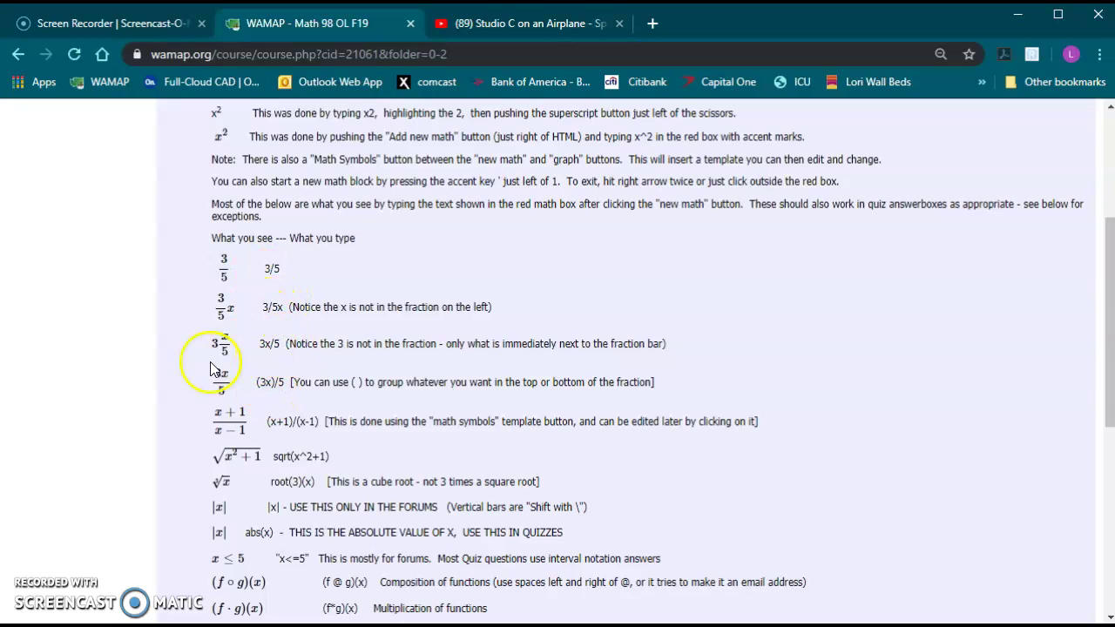
pyautogui.scroll(-3, 324, 394)
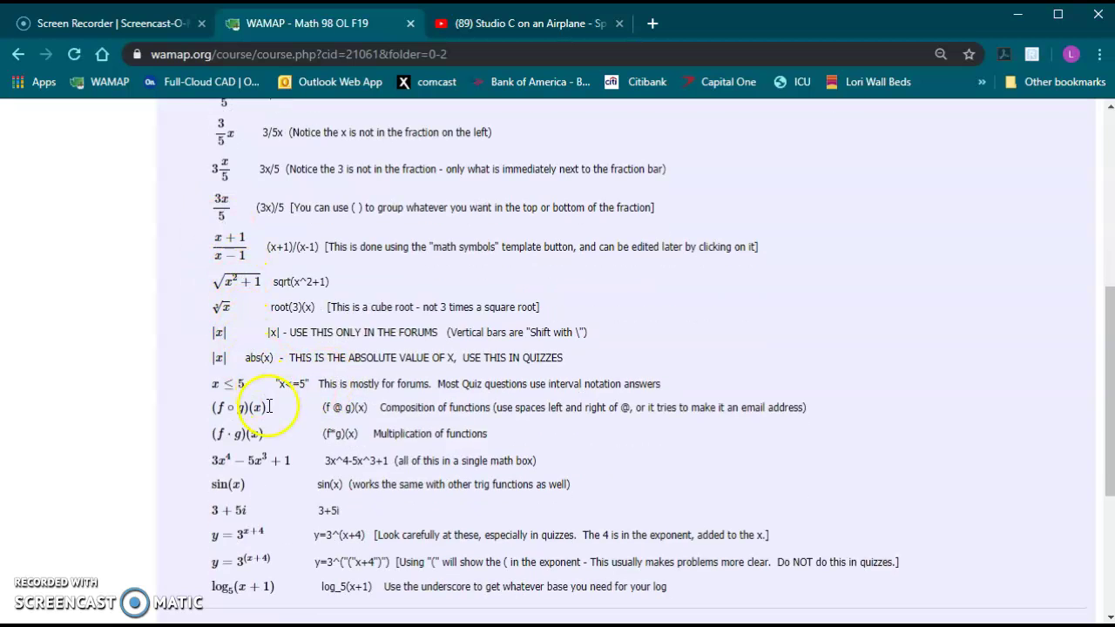
pyautogui.scroll(-1, 331, 441)
pyautogui.scroll(-1, 332, 440)
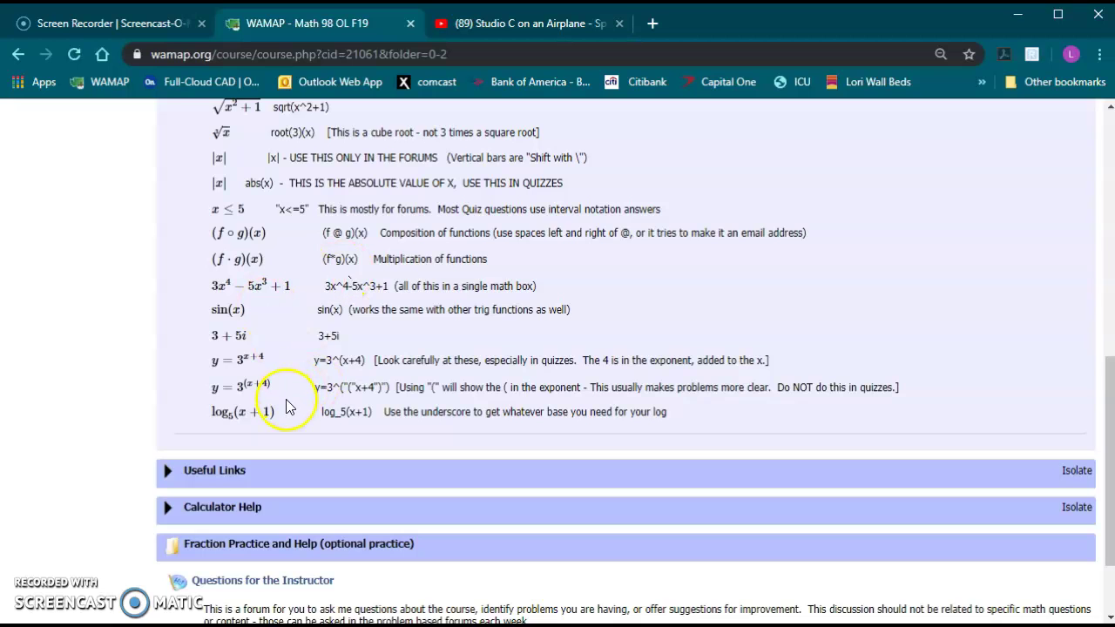
pyautogui.scroll(1, 291, 408)
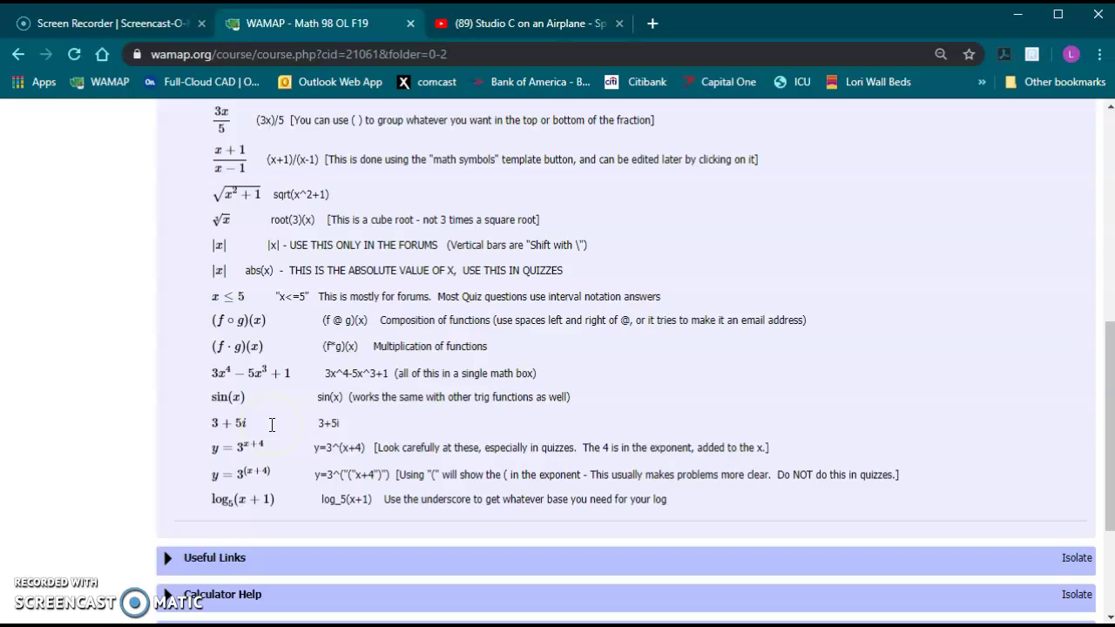
pyautogui.scroll(2, 272, 425)
pyautogui.scroll(1, 272, 424)
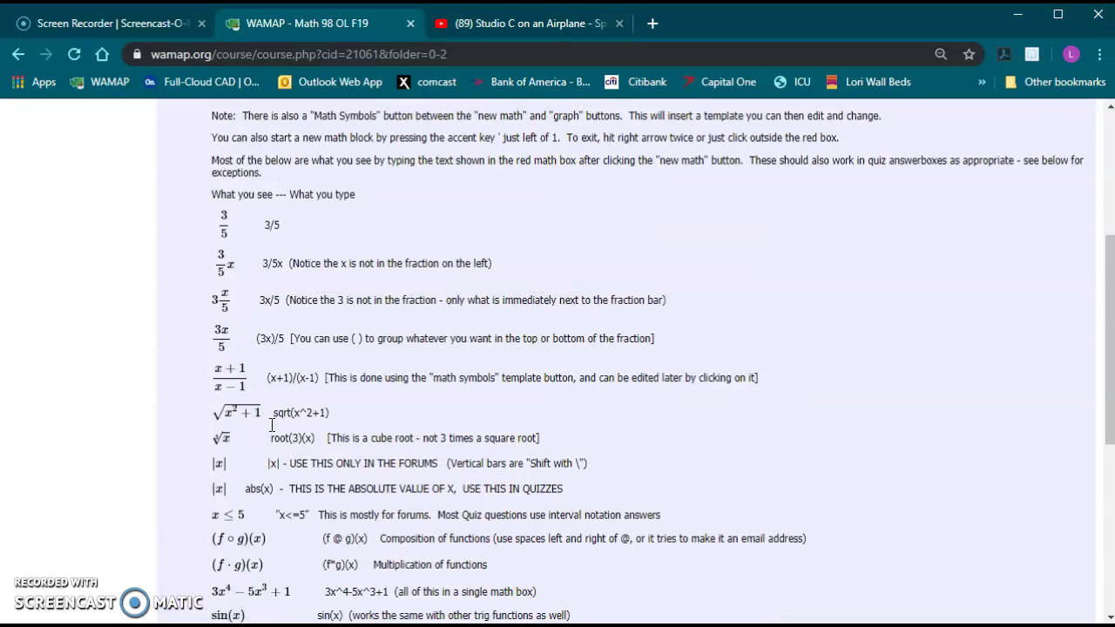
pyautogui.scroll(1, 356, 338)
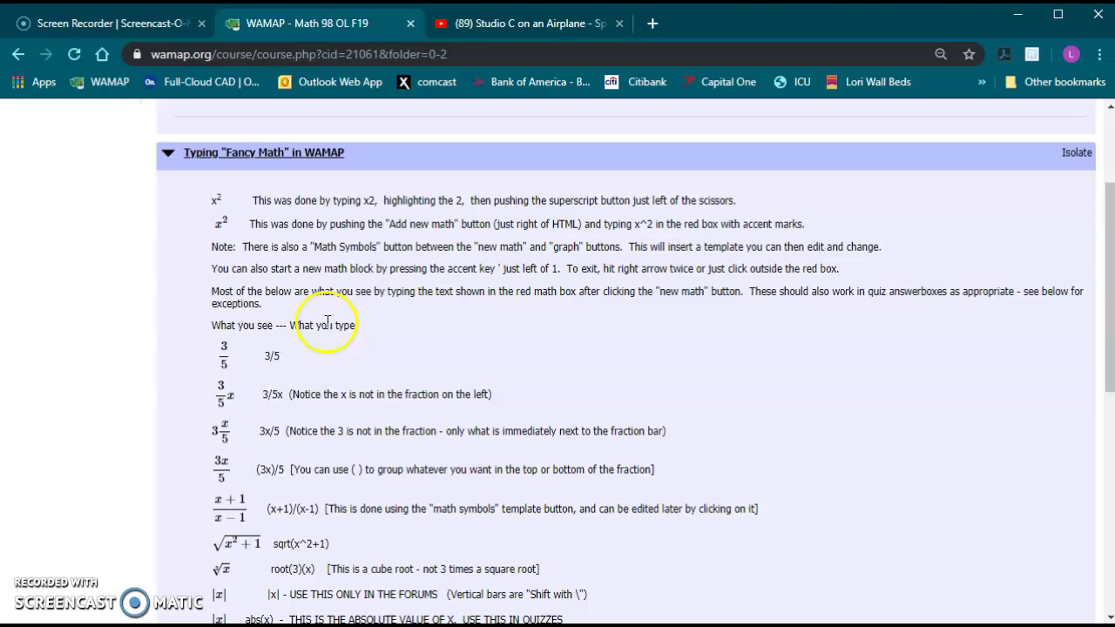
pyautogui.scroll(-3, 343, 321)
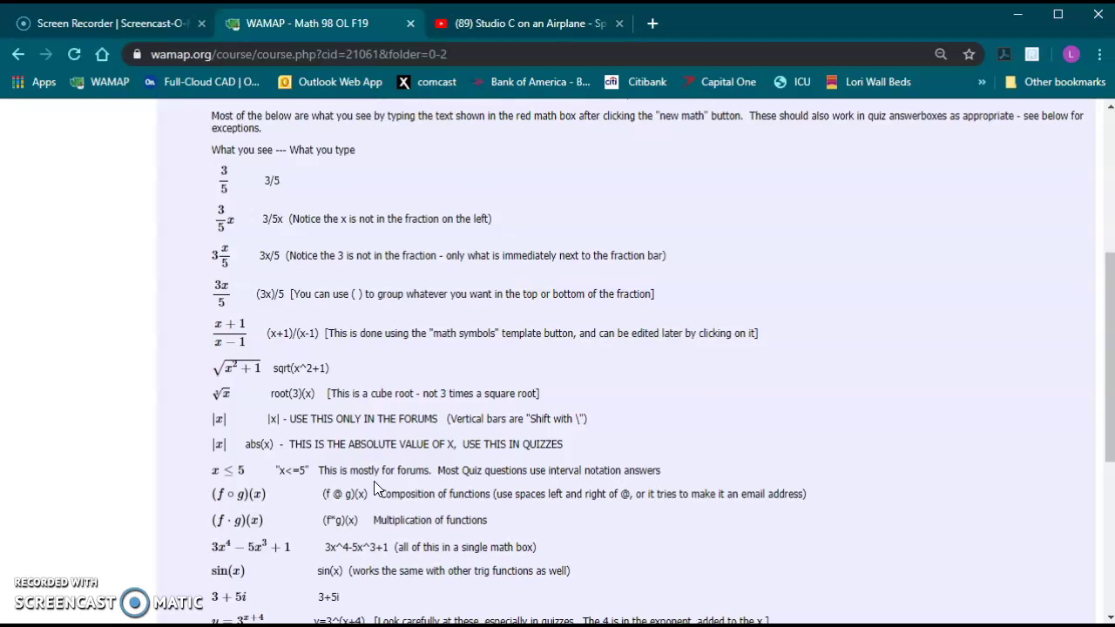
pyautogui.scroll(-1, 374, 481)
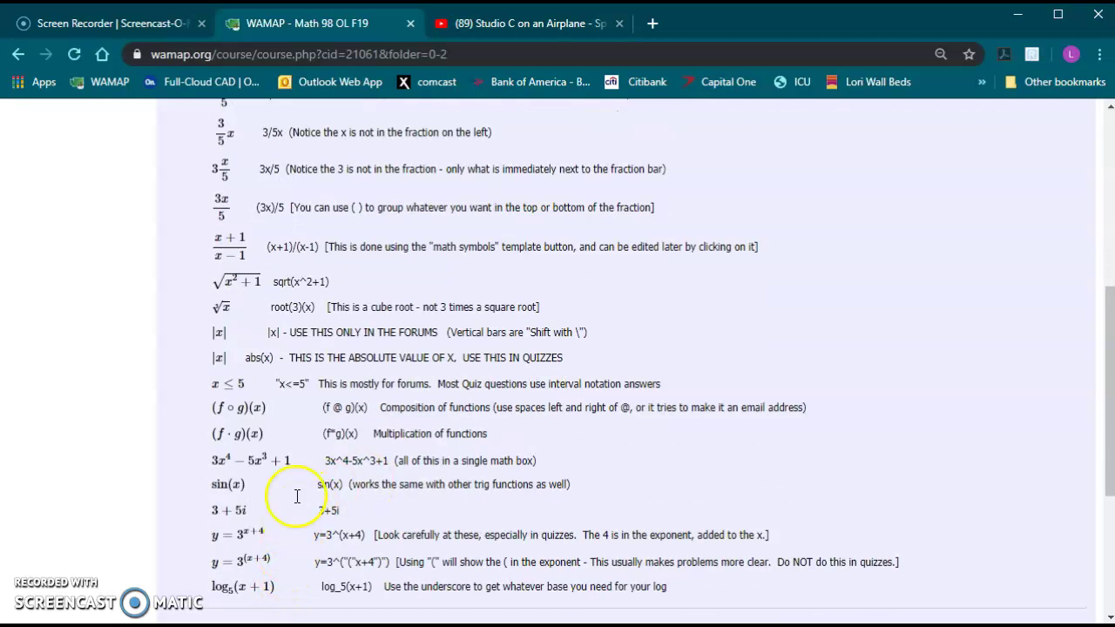
pyautogui.scroll(3, 355, 260)
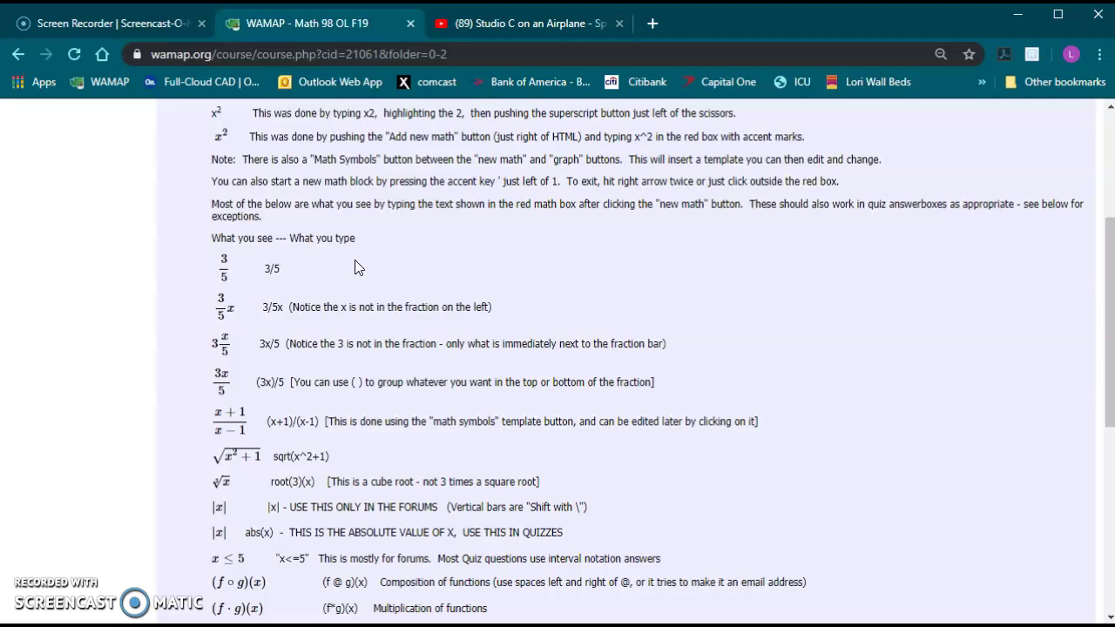
pyautogui.scroll(1, 355, 260)
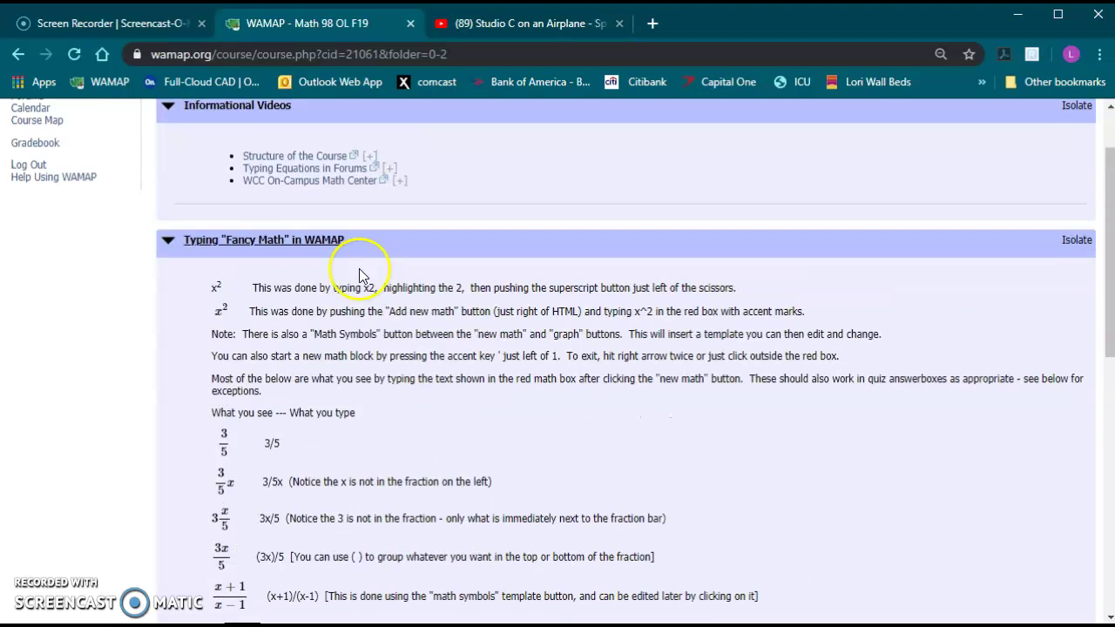